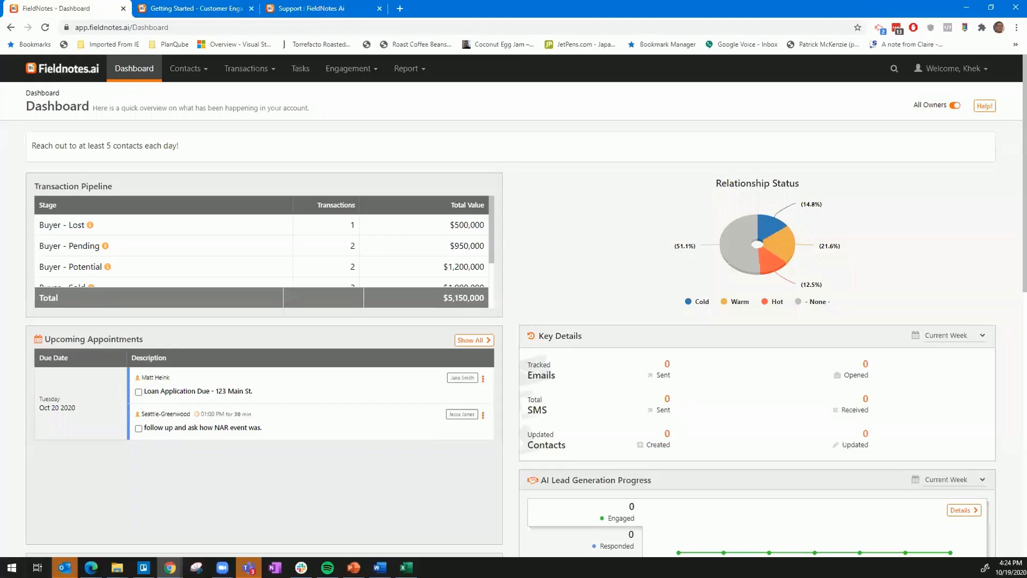
Open the list of all contacts and start creating a new contact.
click(186, 80)
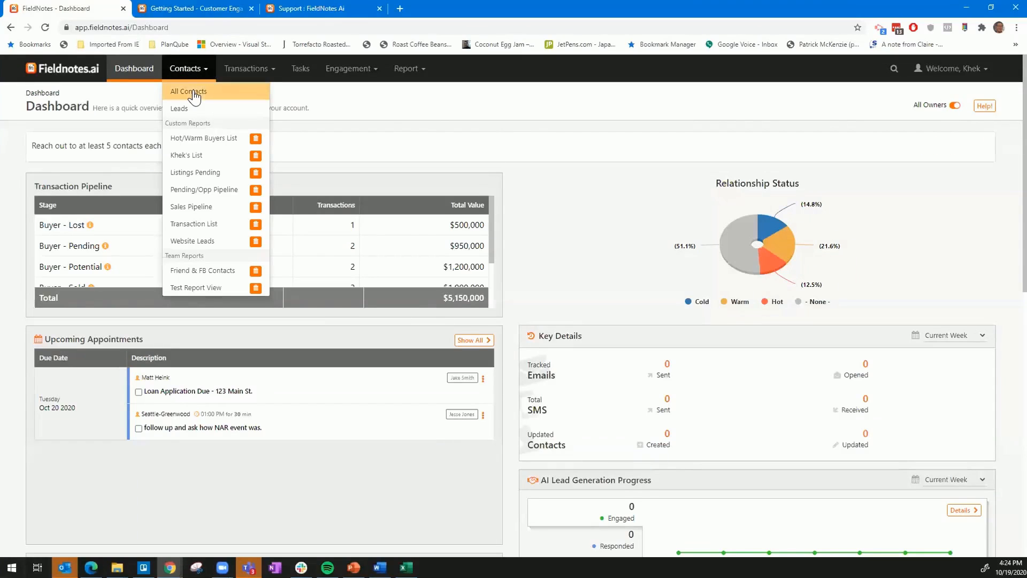
click(193, 92)
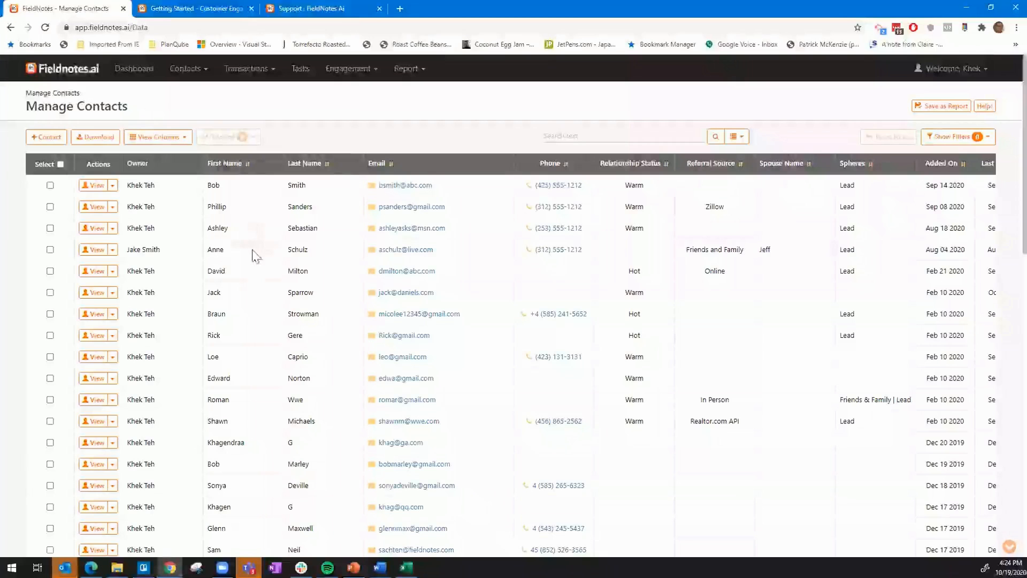
click(47, 138)
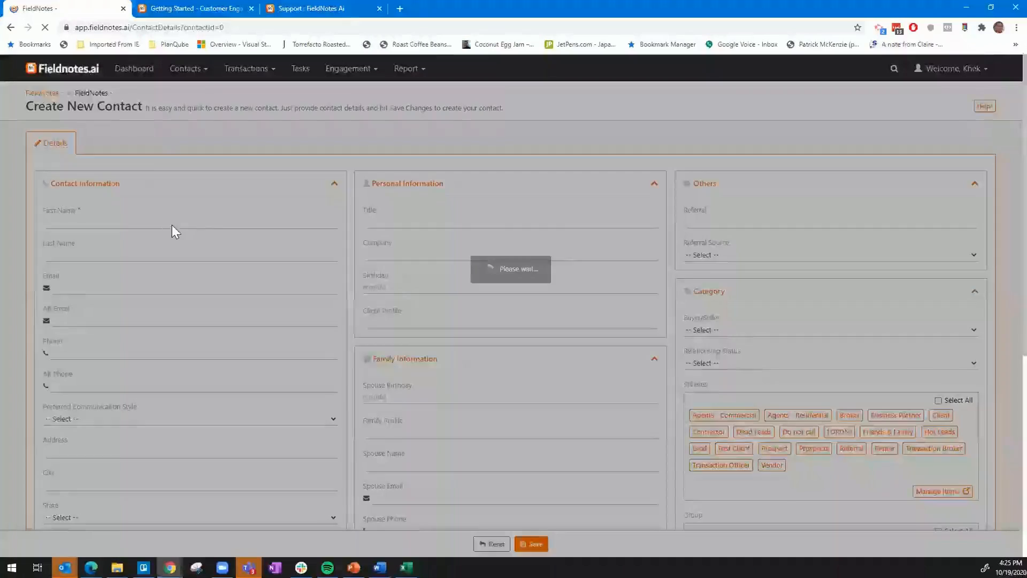
Enter the new contact's first name, last name and primary e-mail address in the contact information.
click(129, 221)
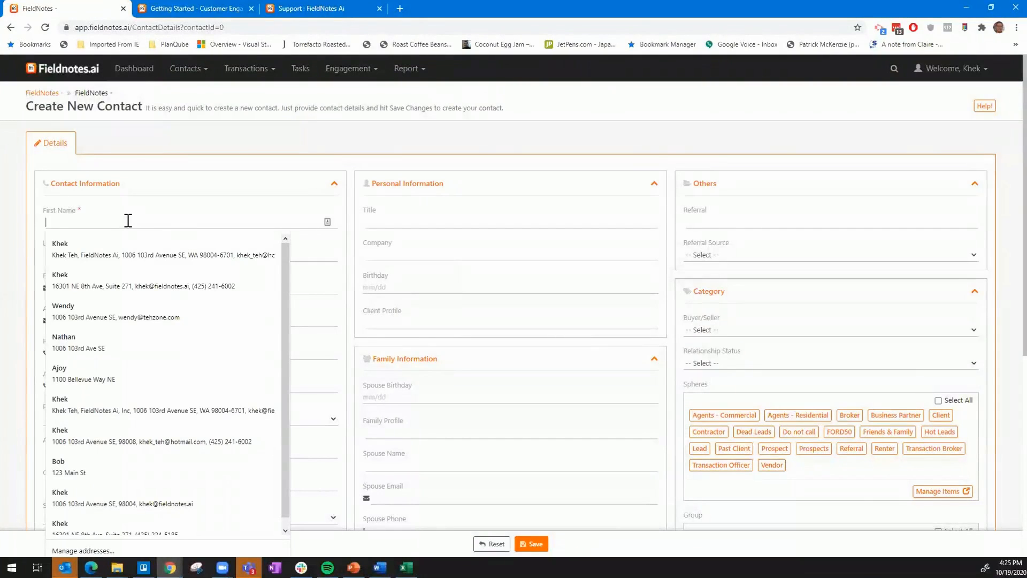
text(Bob)
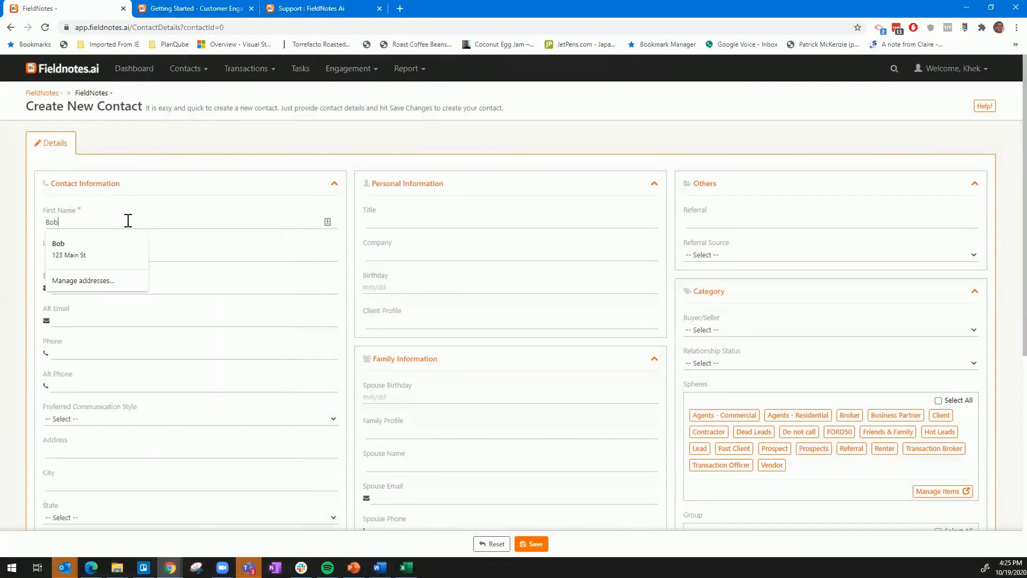
key(Tab)
text(Smith)
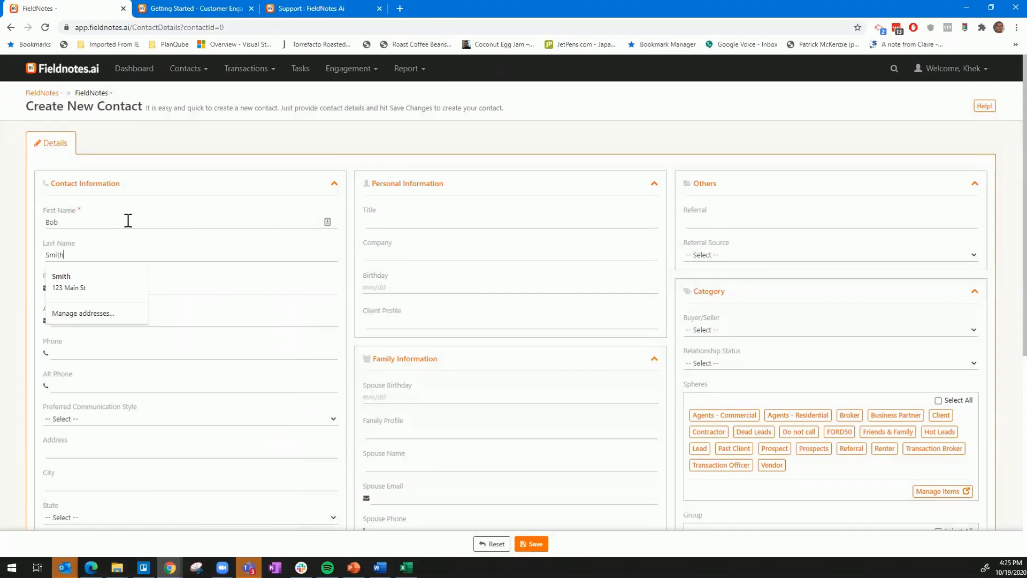
key(Tab)
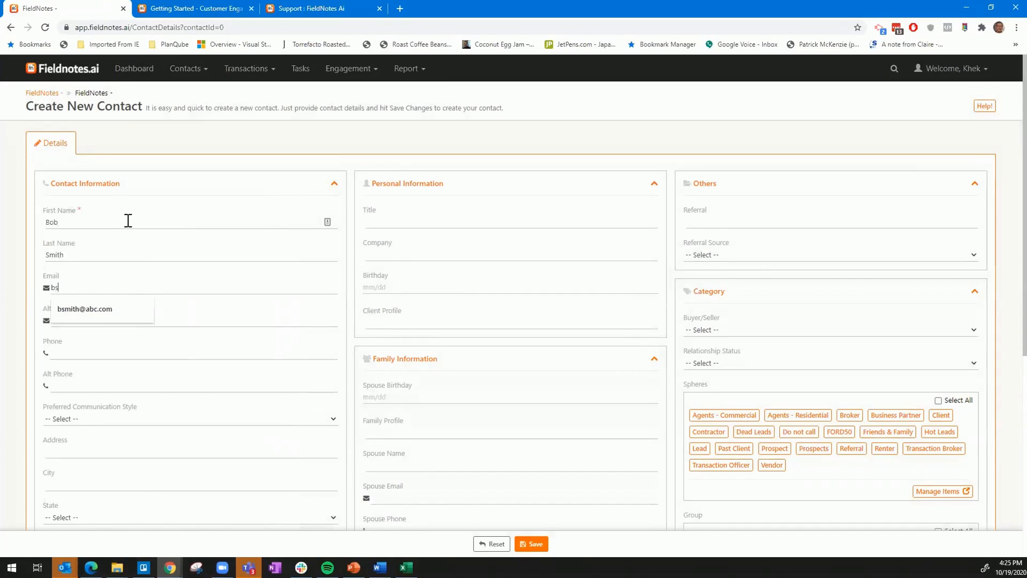
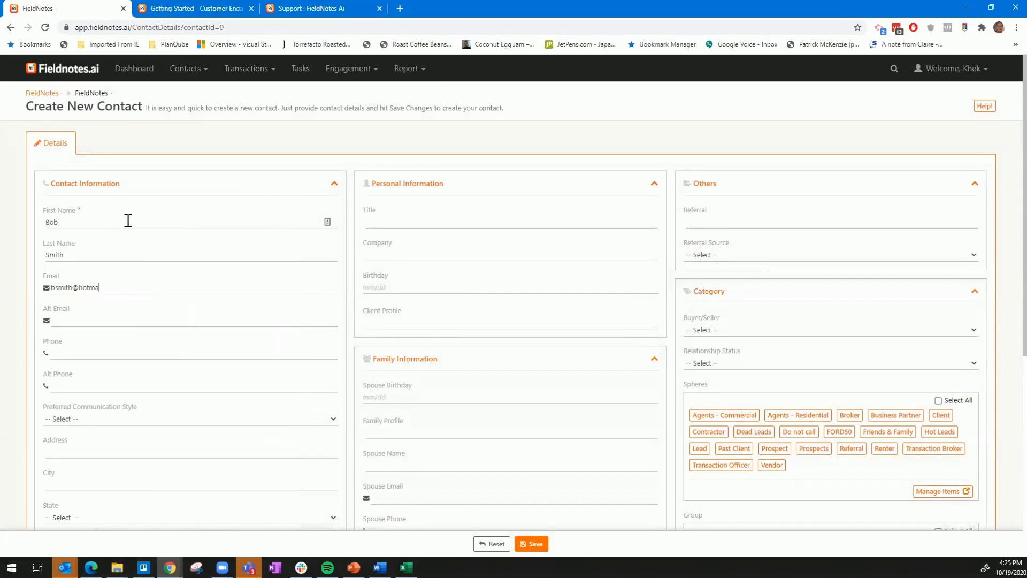
Fill in the contact's main phone number, leaving the alternate e-mail blank.
key(Tab)
key(Tab)
text(31255551212)
key(Tab)
Fill in the personal information with title Analyst, company Acme Company and the contact's birthday.
scroll(128, 384, down, 1)
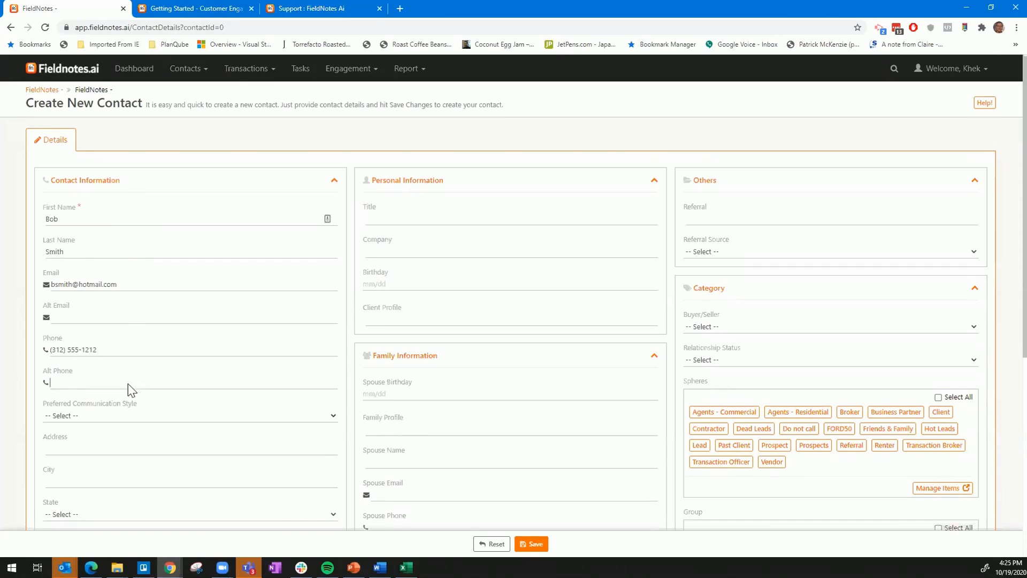
scroll(98, 436, down, 1)
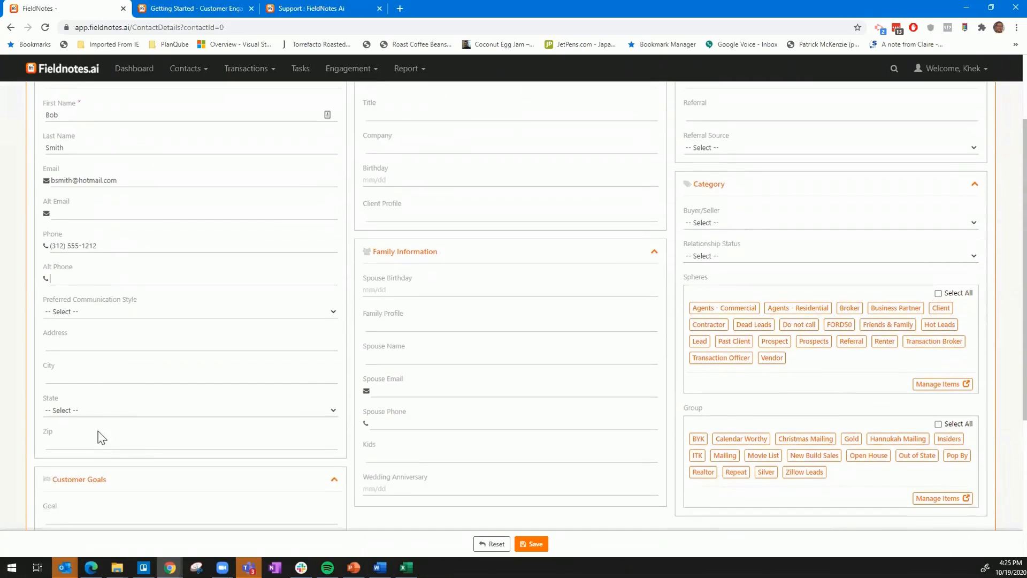
scroll(124, 426, down, 2)
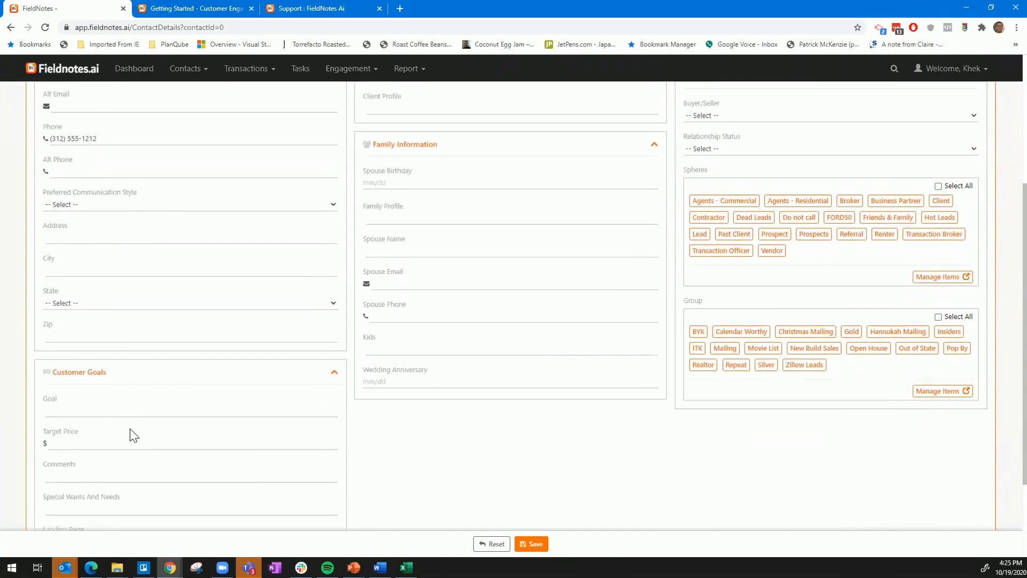
scroll(173, 428, down, 1)
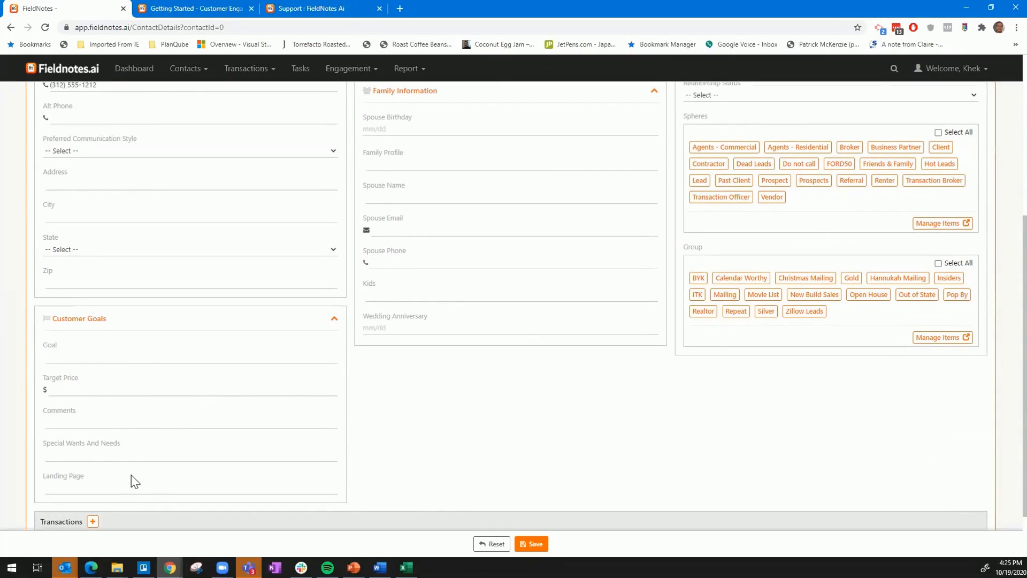
scroll(294, 475, up, 5)
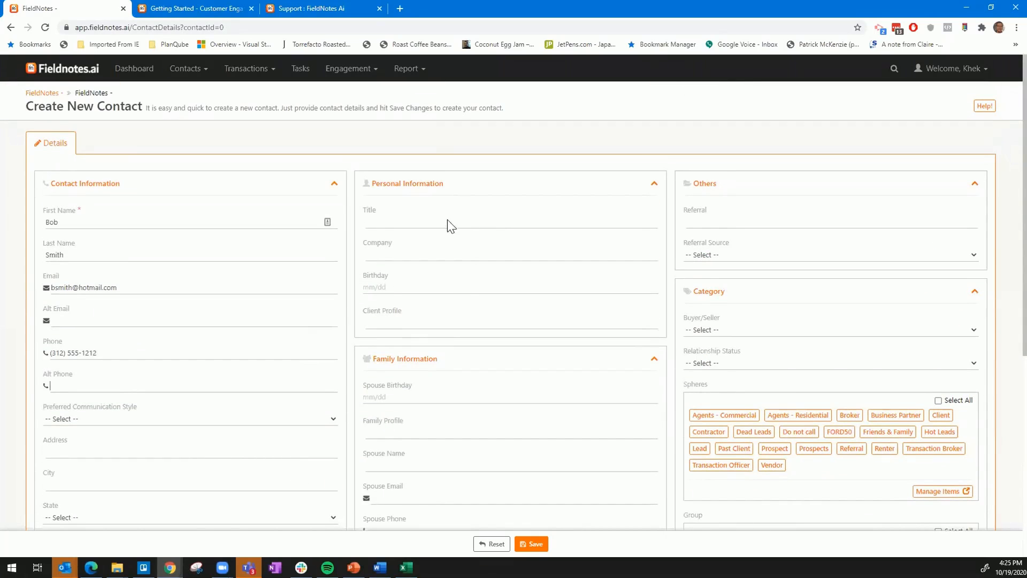
click(393, 224)
text(Analyst)
key(Tab)
text(Acme Company)
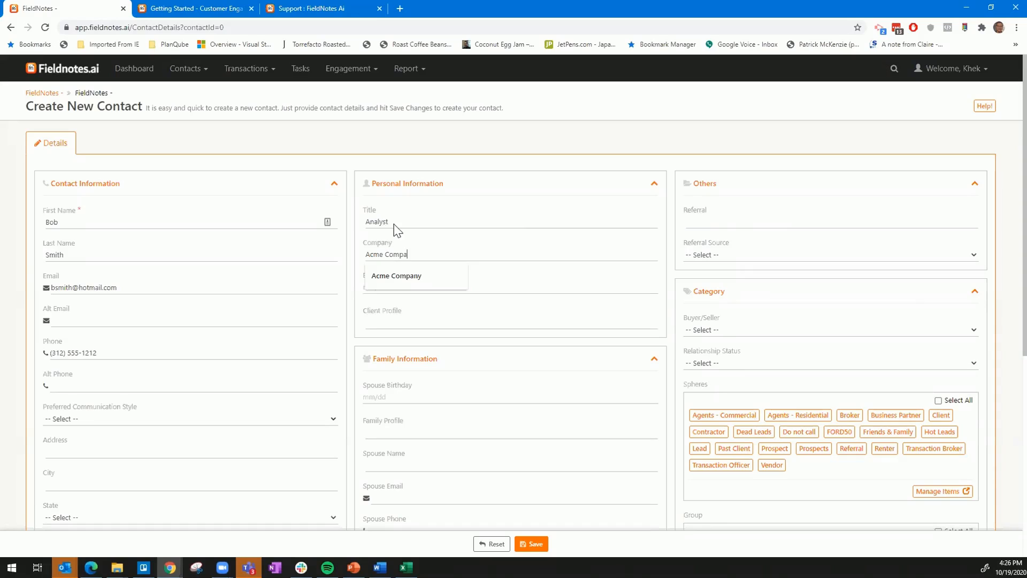
key(Tab)
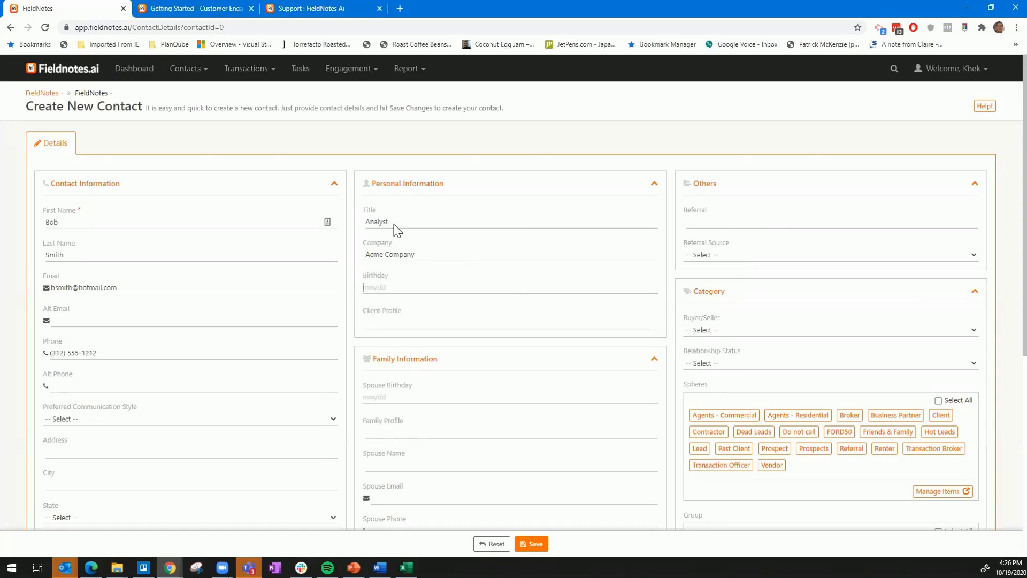
text(12/)
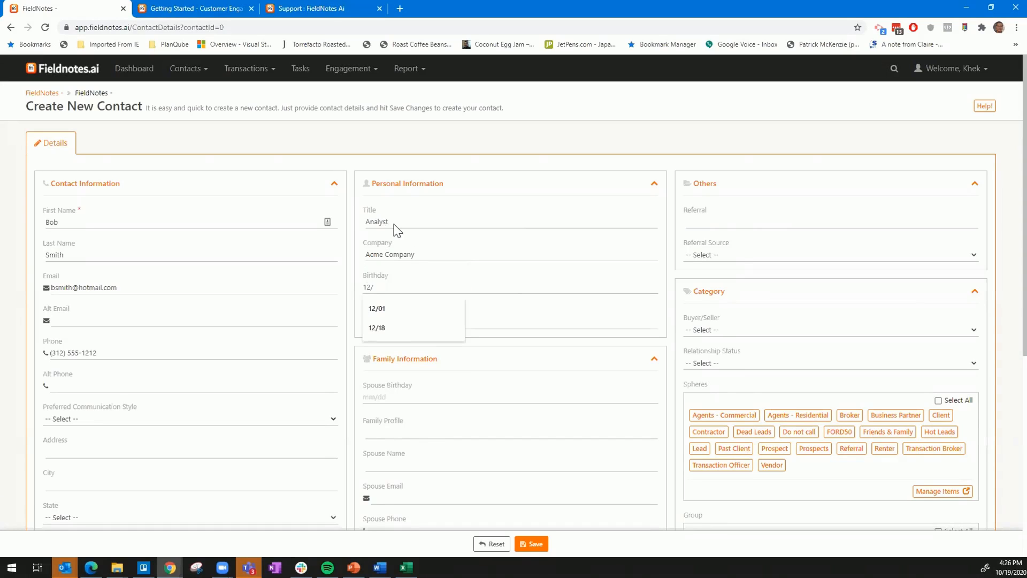
text(10)
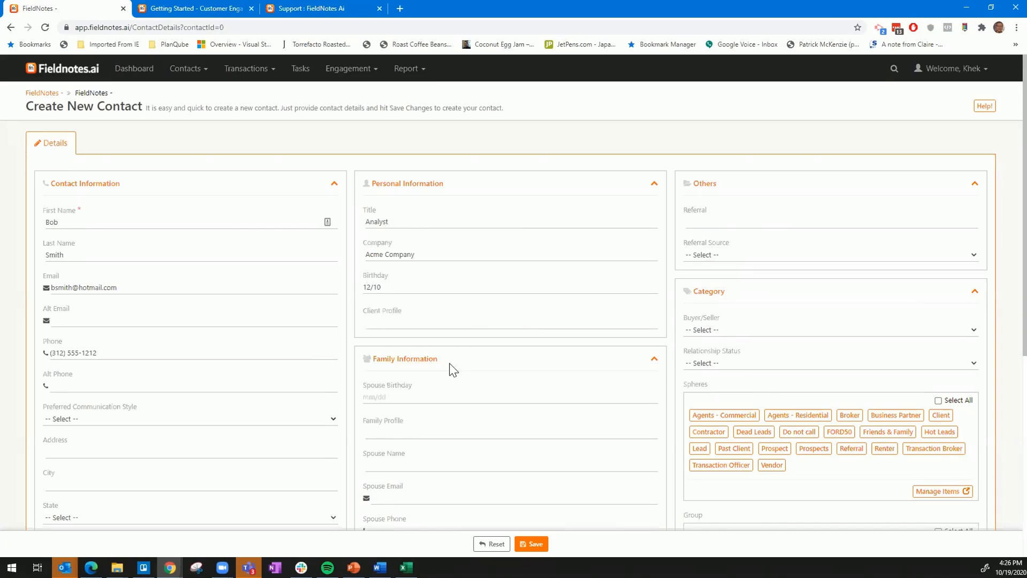
Set the referral source to Friends and Family and enter the referring person's name as the referral.
scroll(449, 366, down, 2)
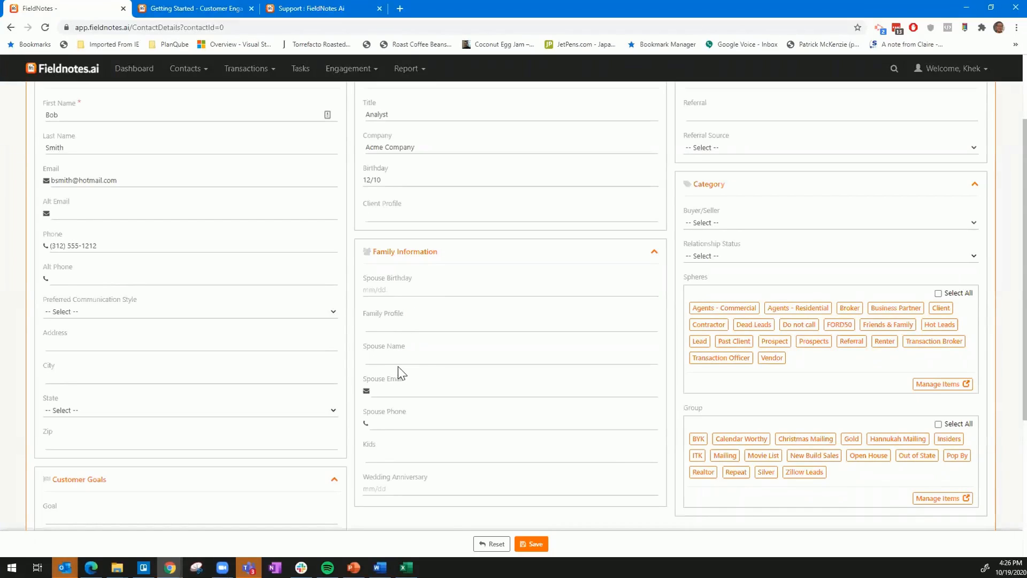
scroll(409, 406, down, 1)
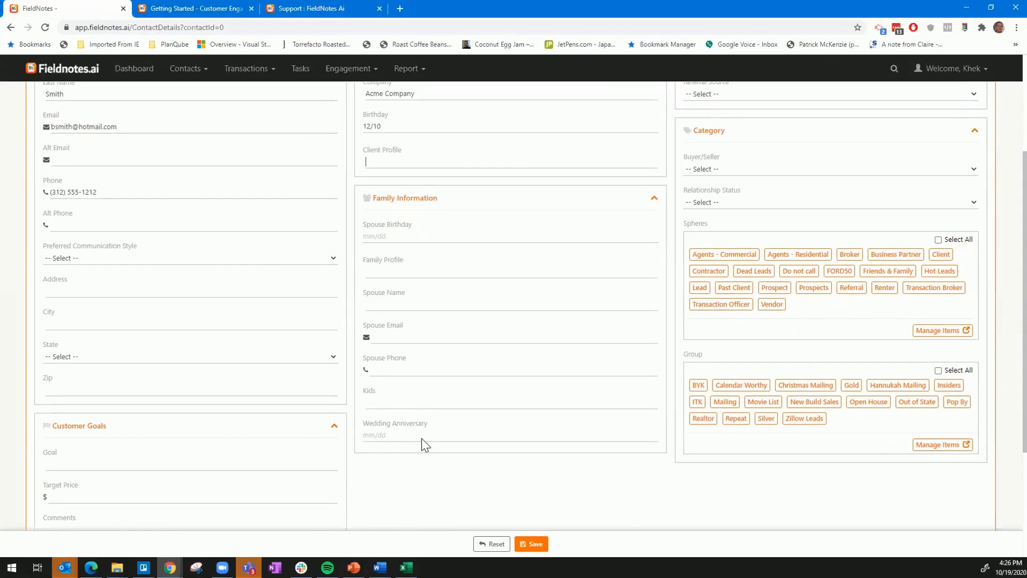
scroll(428, 433, up, 3)
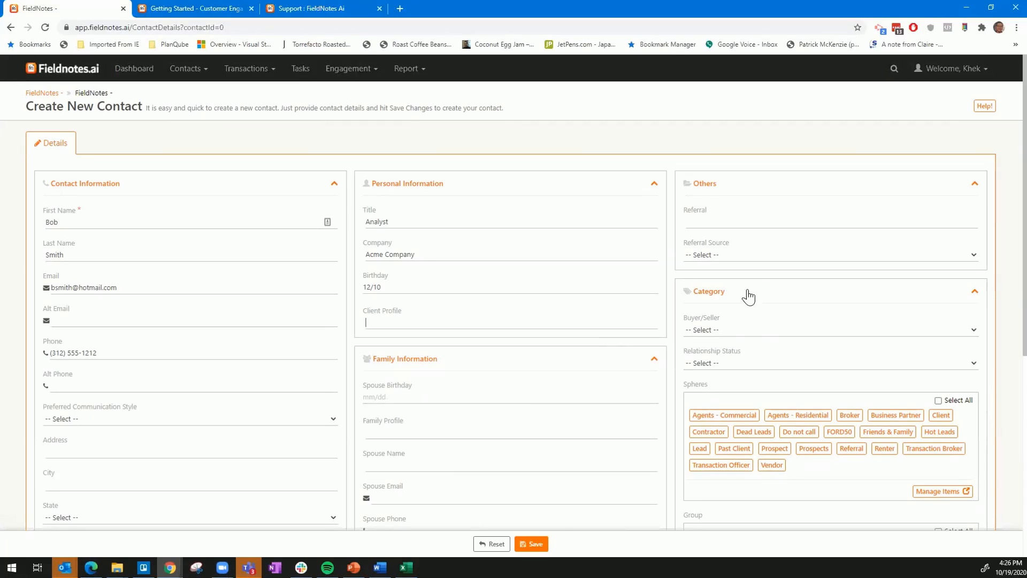
click(731, 254)
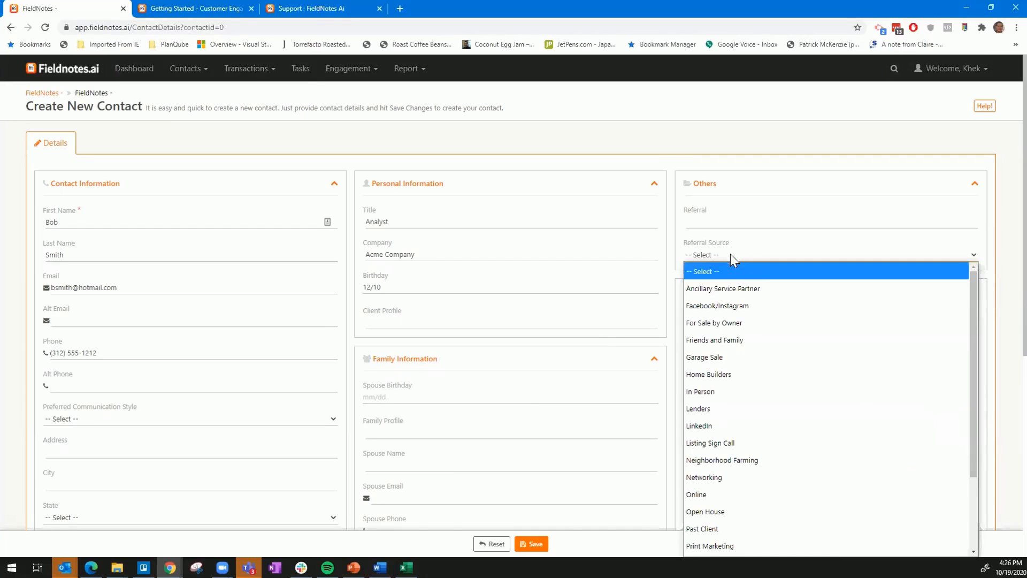
click(738, 341)
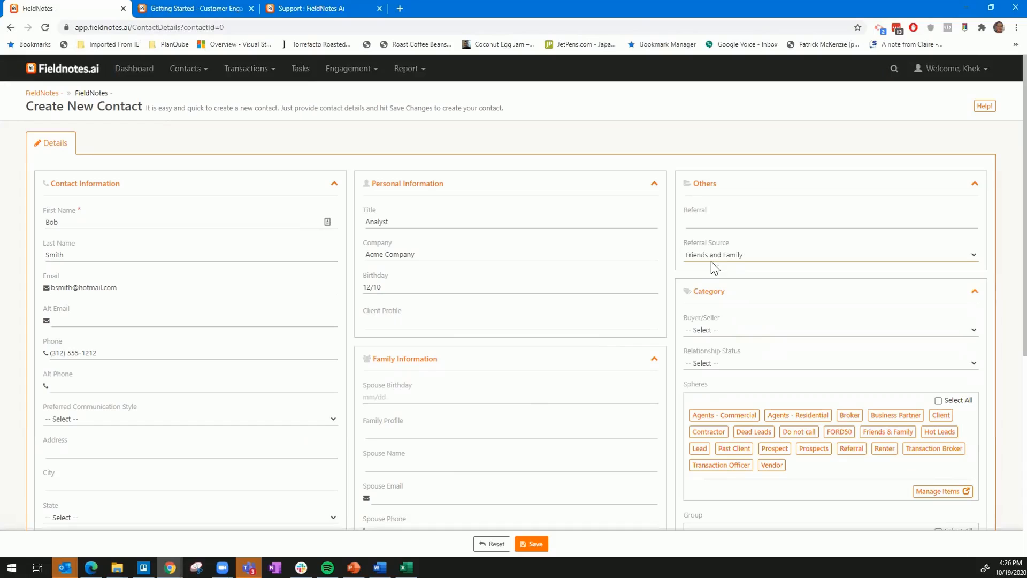
click(706, 224)
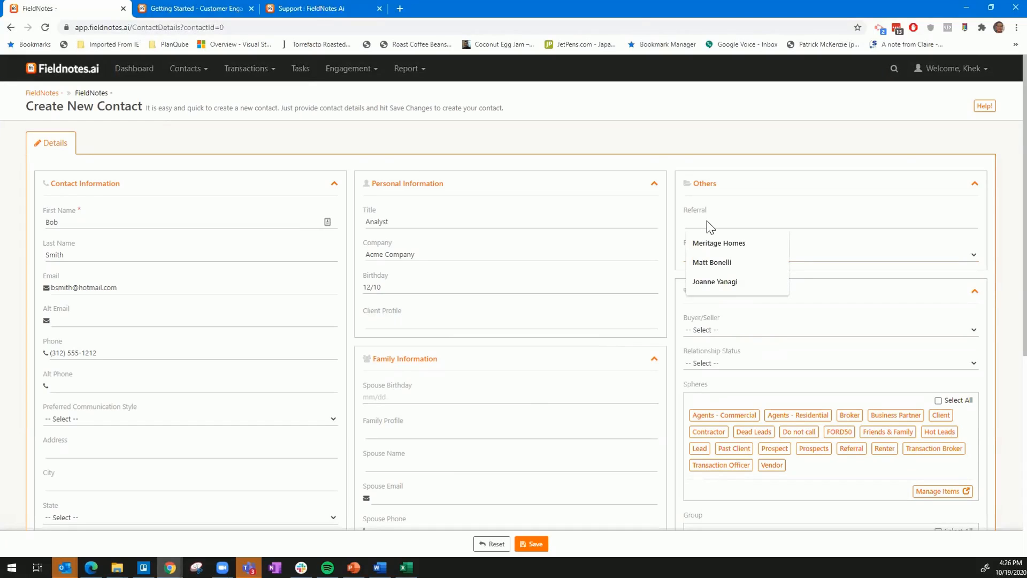
text(M)
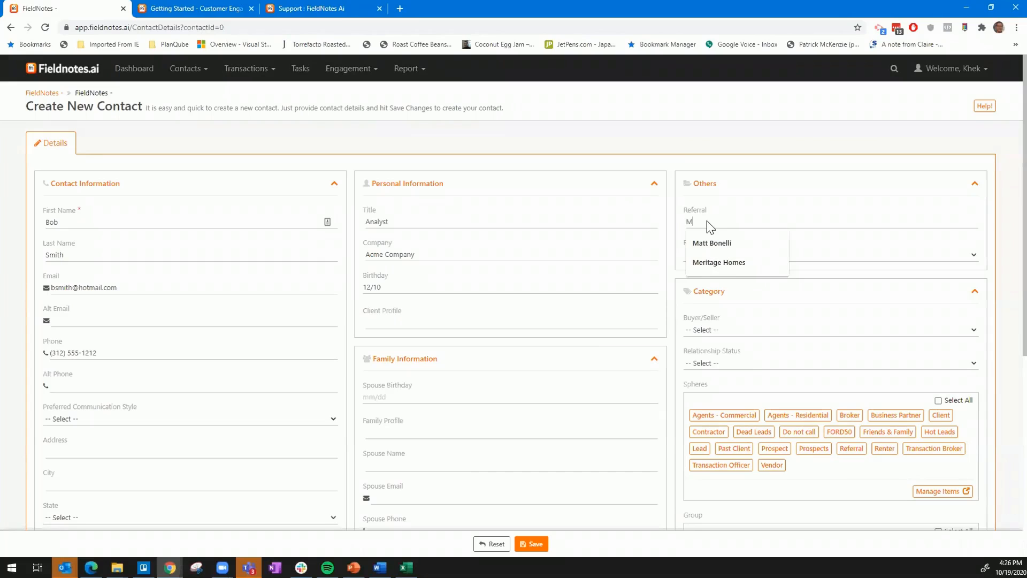
text(ar)
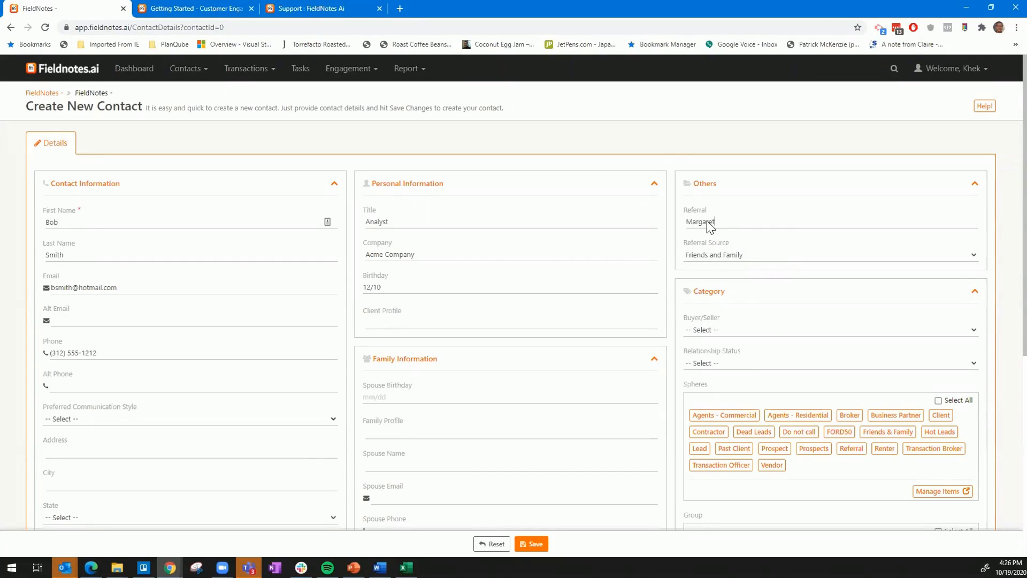
text(garet)
Categorize the contact as Buyer and set the relationship status to Lukewarm.
click(738, 329)
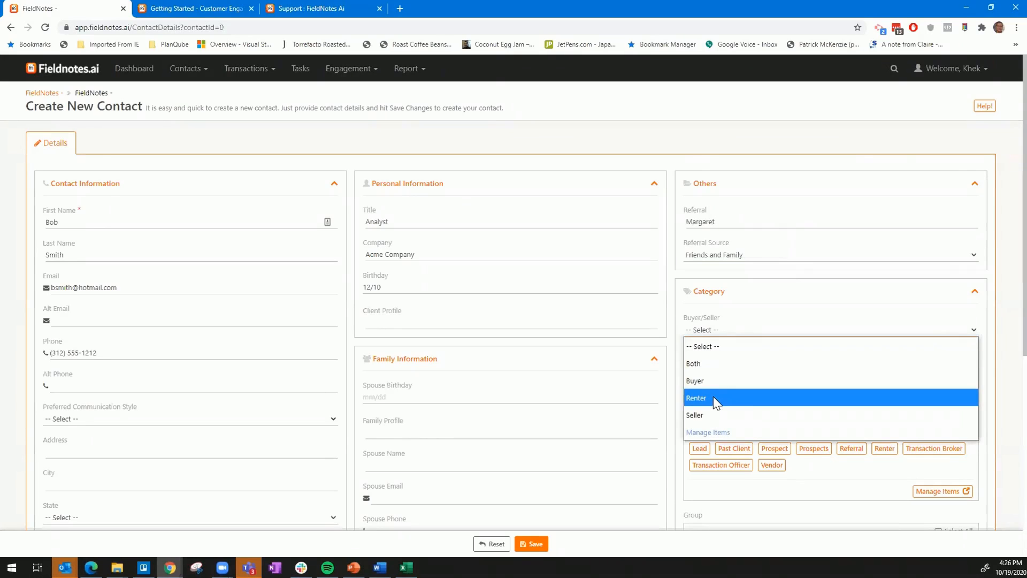
click(701, 380)
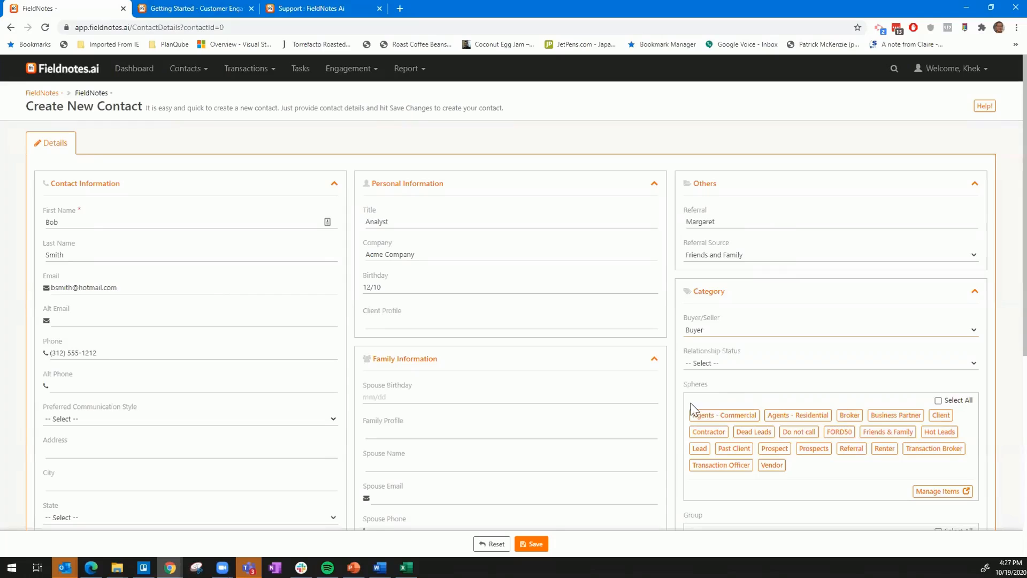
click(713, 366)
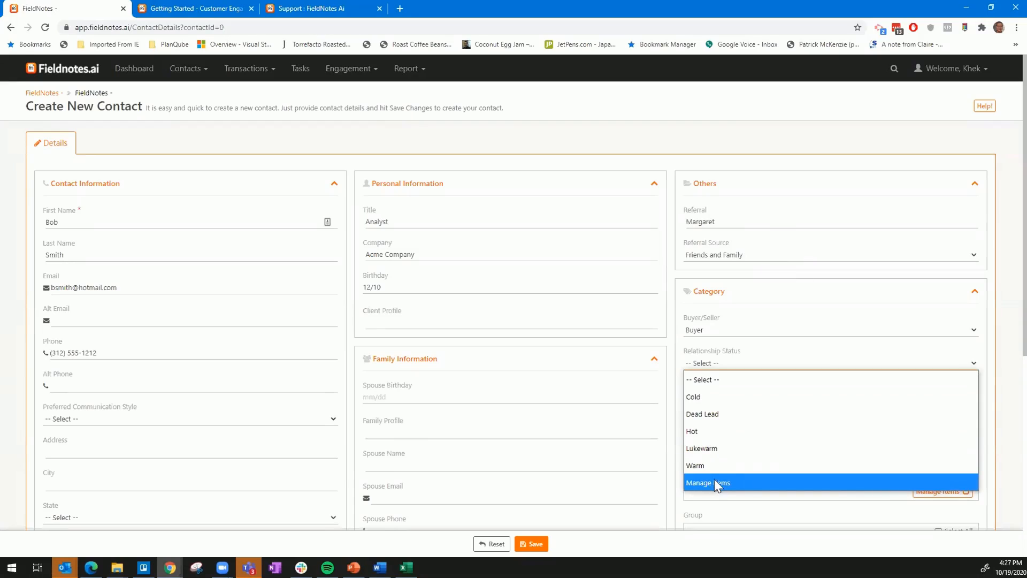
click(707, 450)
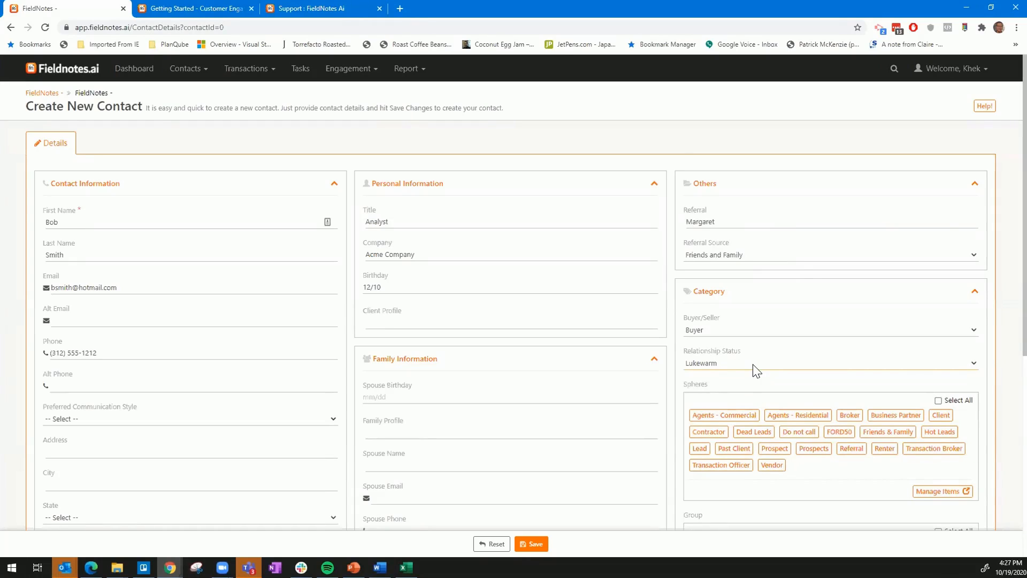
Assign the contact to the Lead and Friends & Family spheres and the Christmas Mailing and Movie List groups.
scroll(755, 372, down, 2)
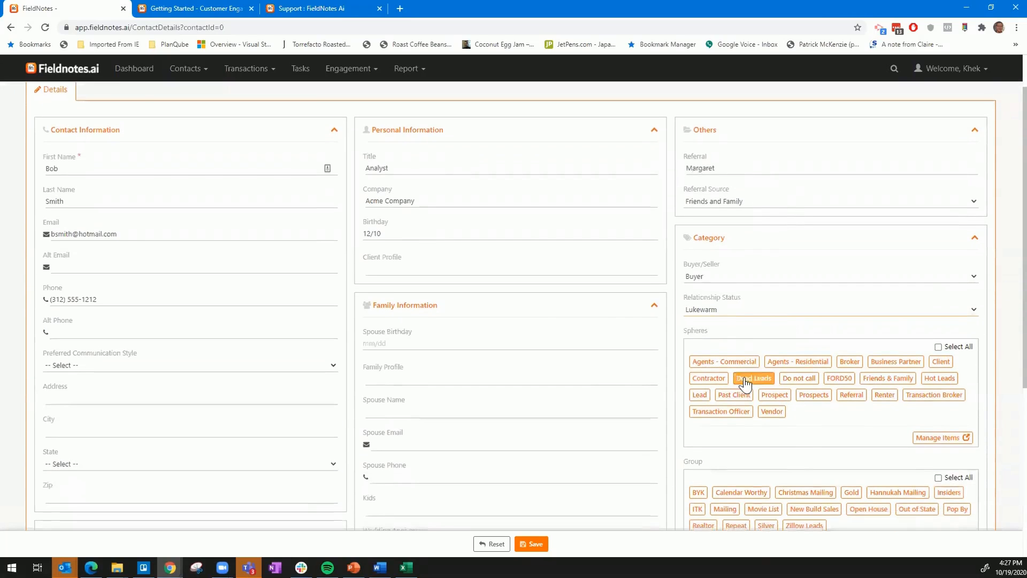
scroll(784, 395, down, 1)
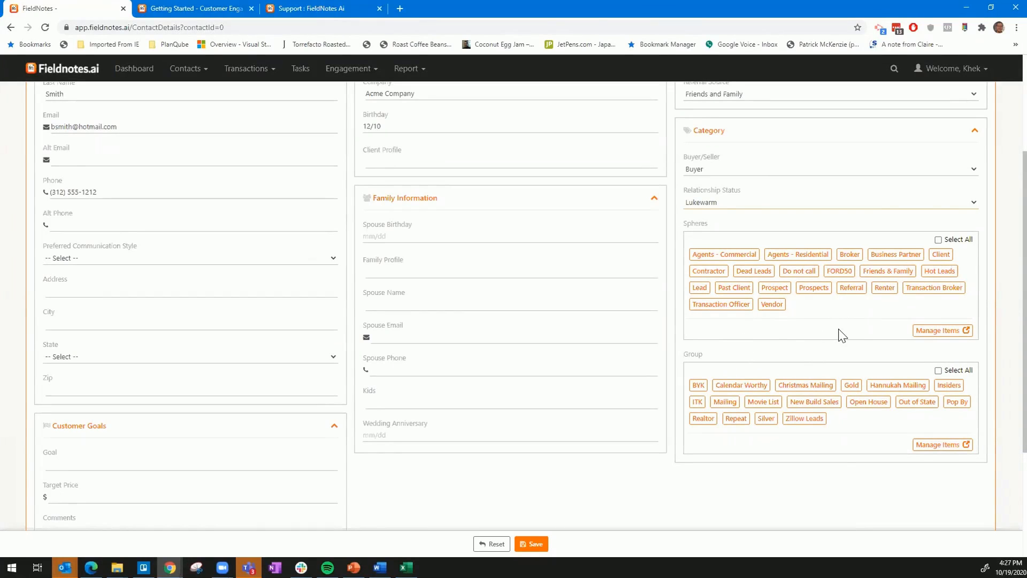
click(911, 291)
click(890, 276)
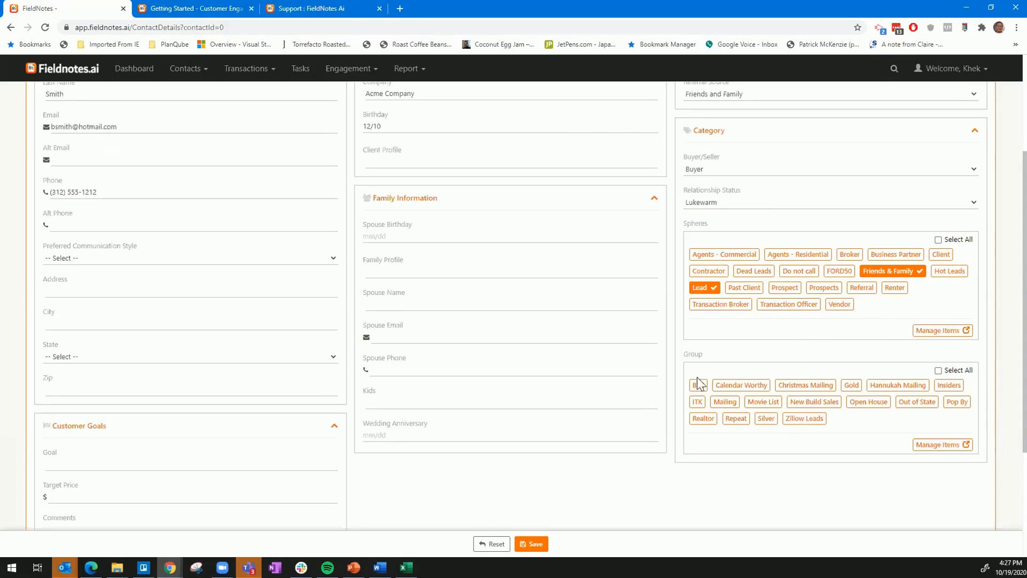
click(799, 389)
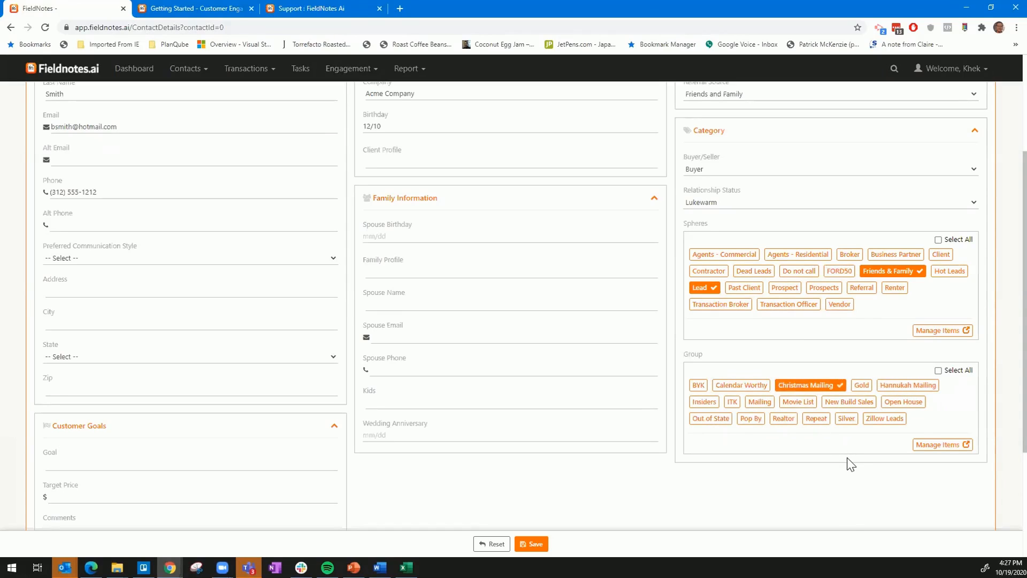
click(799, 406)
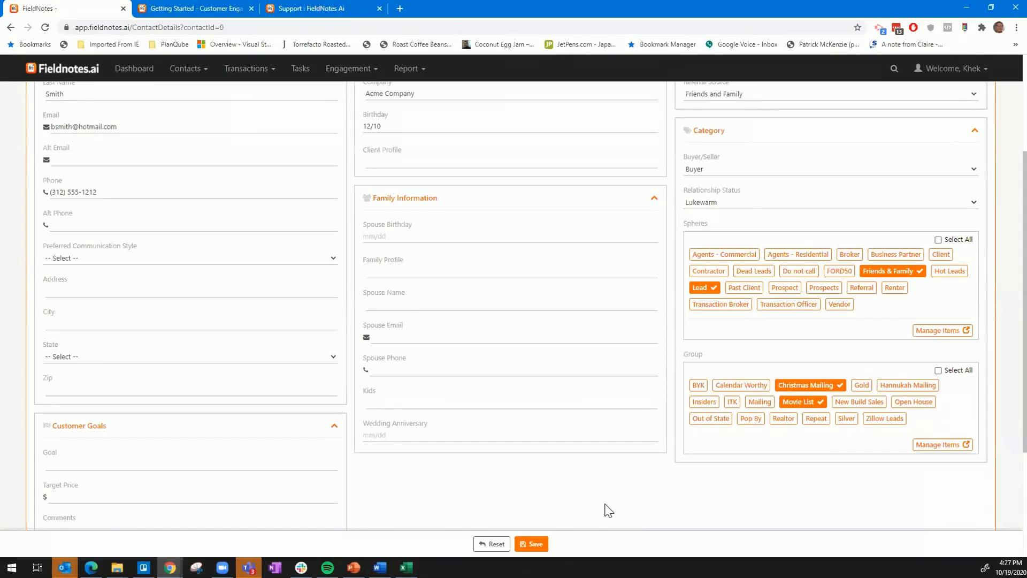
Save the new contact and open its overview page.
scroll(582, 524, down, 1)
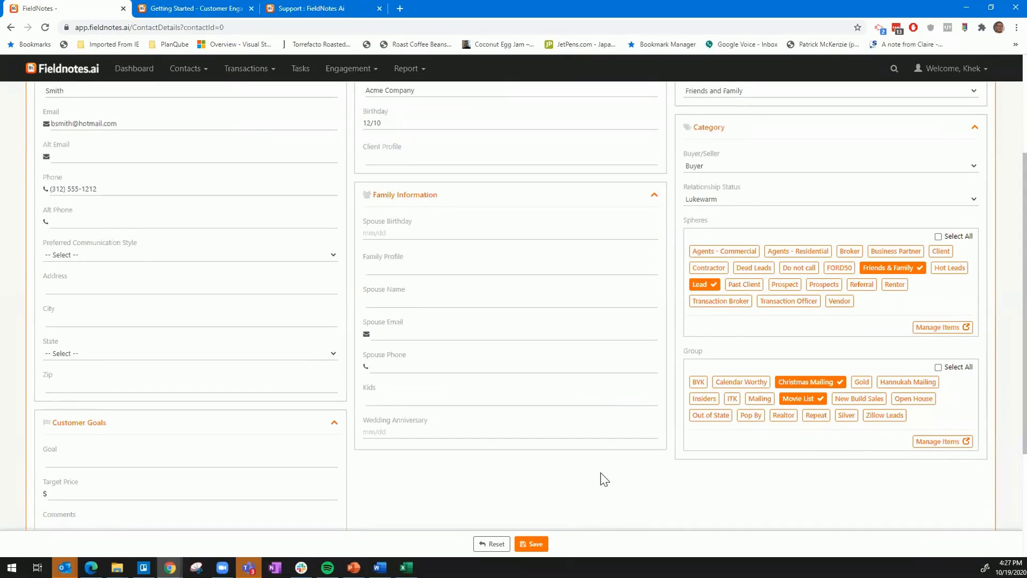
click(535, 544)
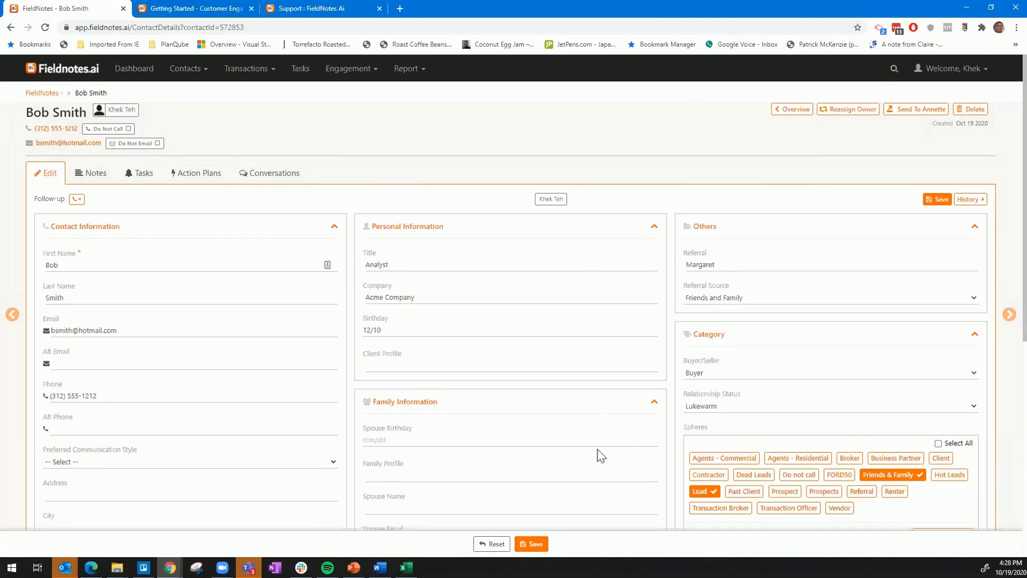
click(791, 113)
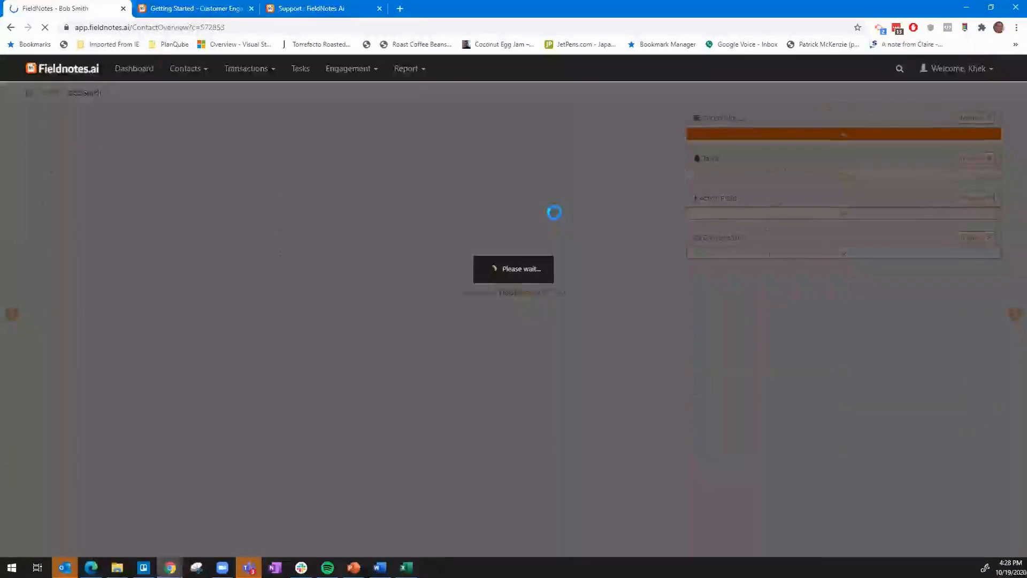